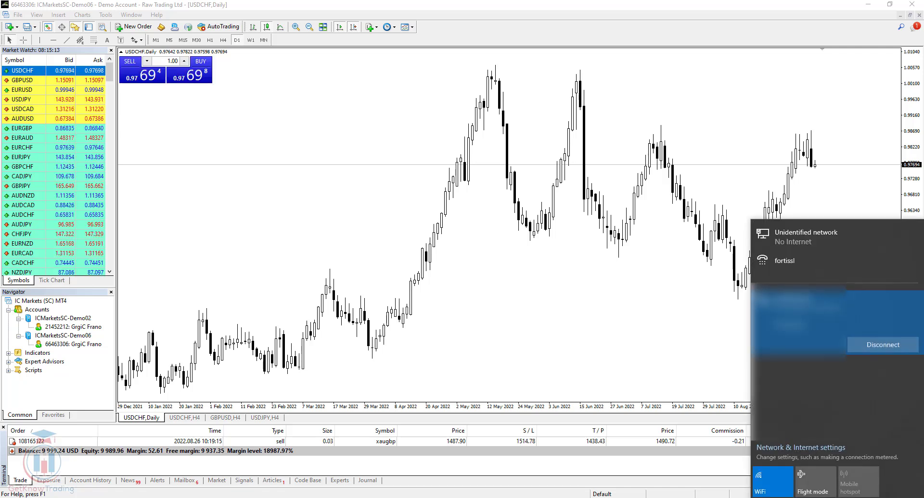
- Disconnect the computer from the Wi-Fi network and load GBPUSD into the active daily chart
{"action": "left_click", "coordinate": [659, 339]}
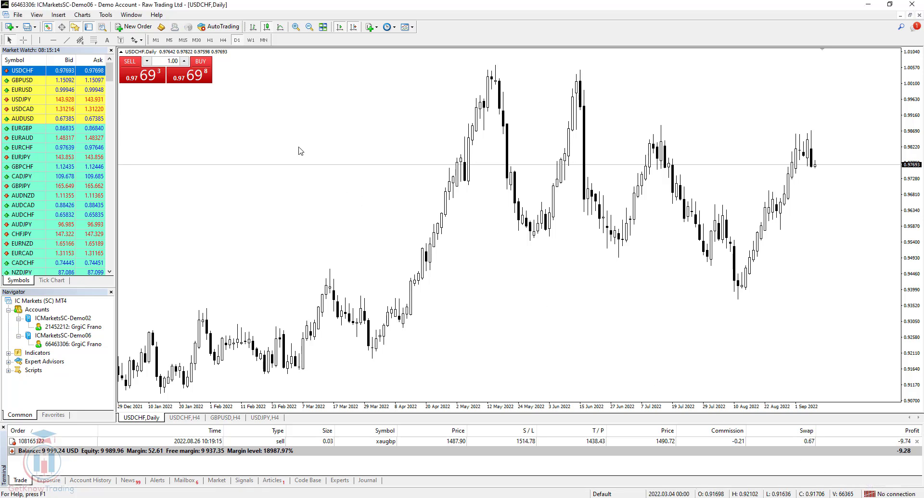
{"action": "left_click", "coordinate": [27, 81]}
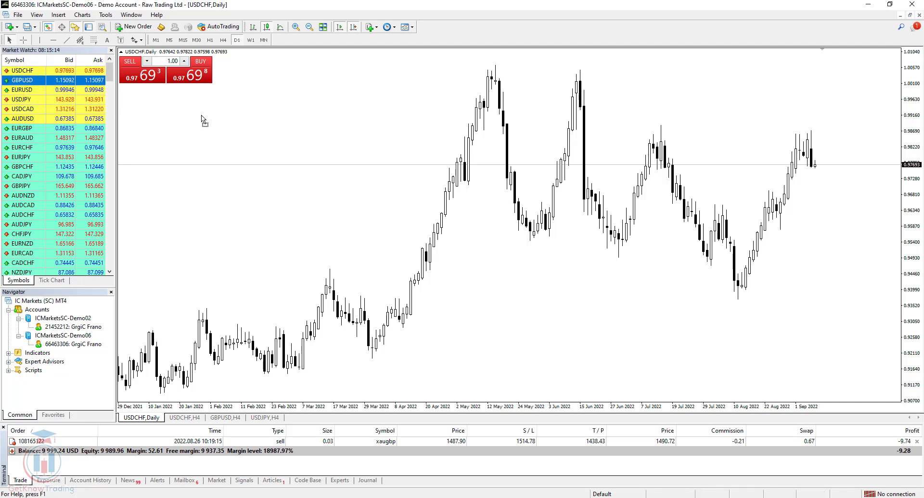
{"action": "left_click_drag", "start_coordinate": [201, 116], "coordinate": [352, 141]}
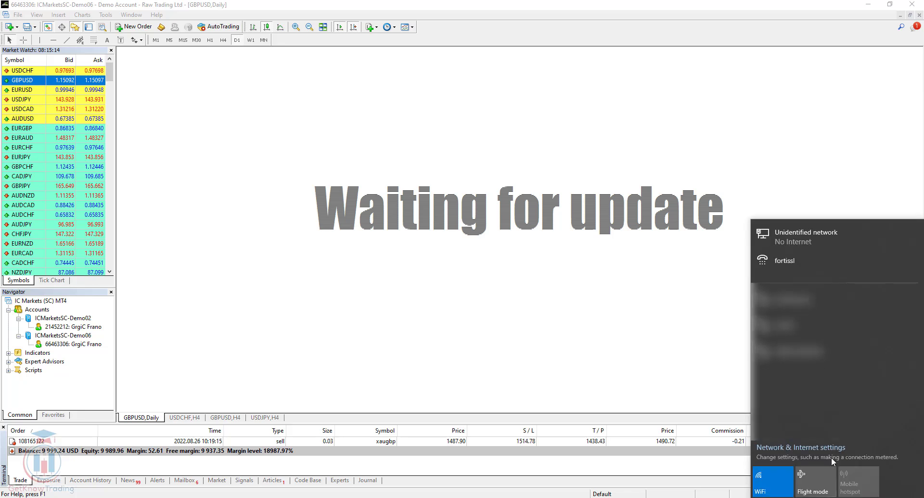
- Reconnect the computer to the Wi-Fi network and check the latest candles on the GBPUSD daily chart
{"action": "left_click", "coordinate": [817, 301]}
{"action": "left_click", "coordinate": [859, 345]}
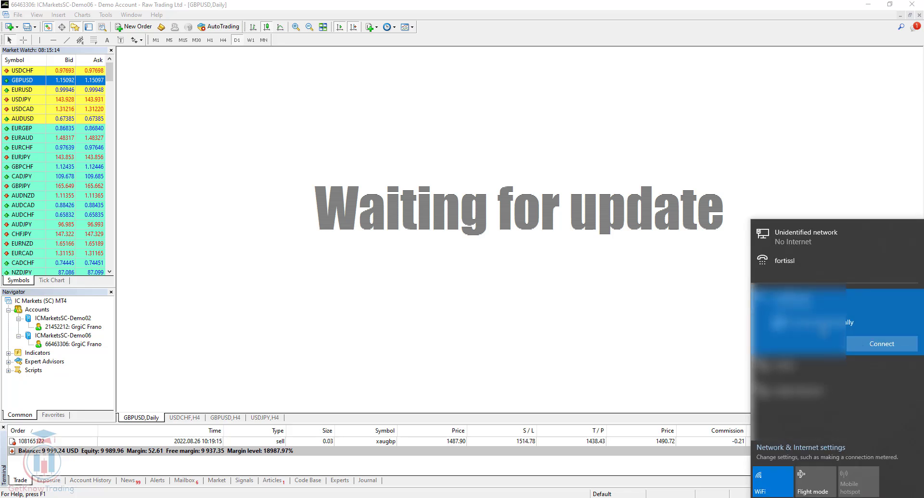
{"action": "left_click", "coordinate": [711, 340]}
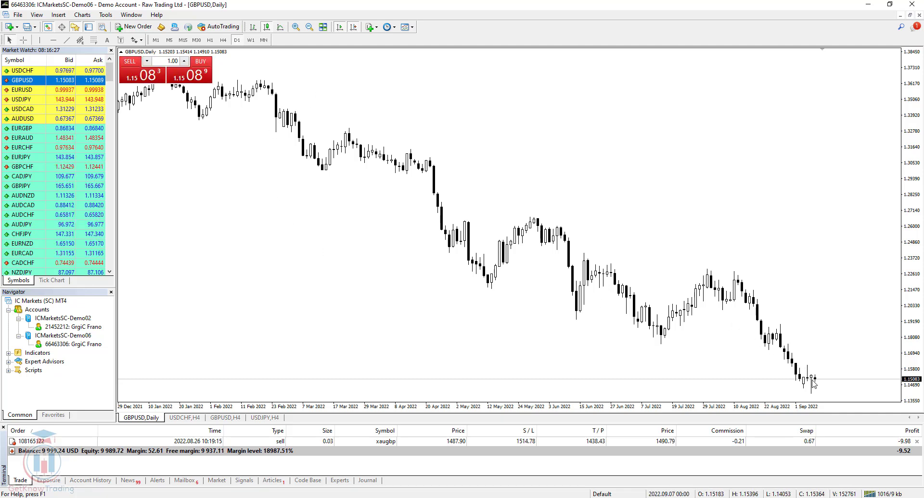
{"action": "mouse_move", "coordinate": [815, 384]}
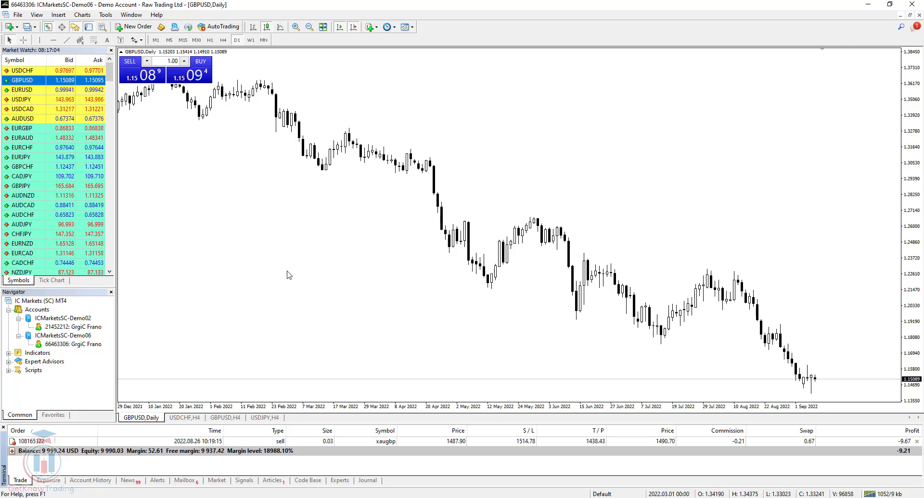
- Try to log in to the ICMarketsSC-Demo02 account with the last character of the saved account password removed
{"action": "double_click", "coordinate": [84, 328]}
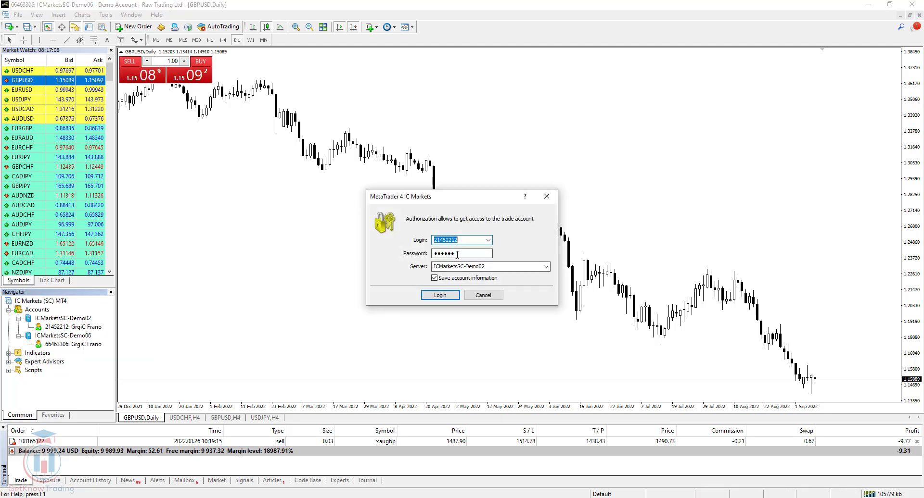
{"action": "left_click", "coordinate": [459, 253]}
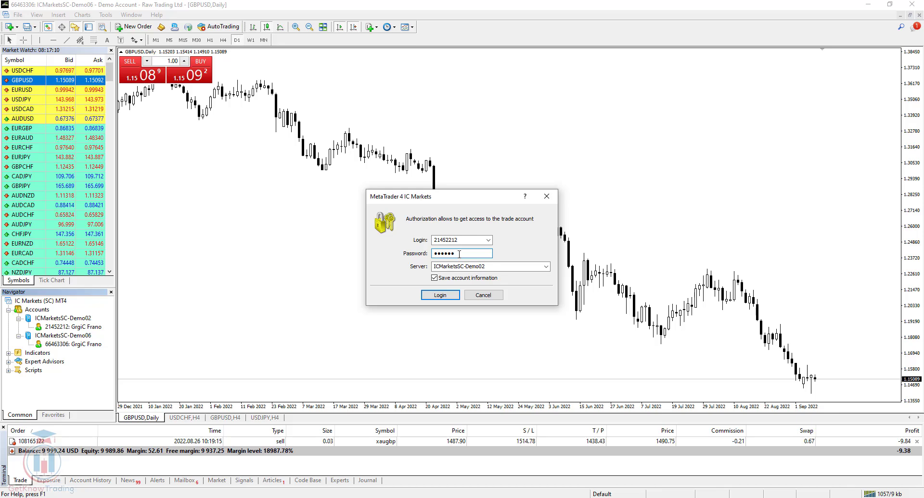
{"action": "key", "text": "BackSpace"}
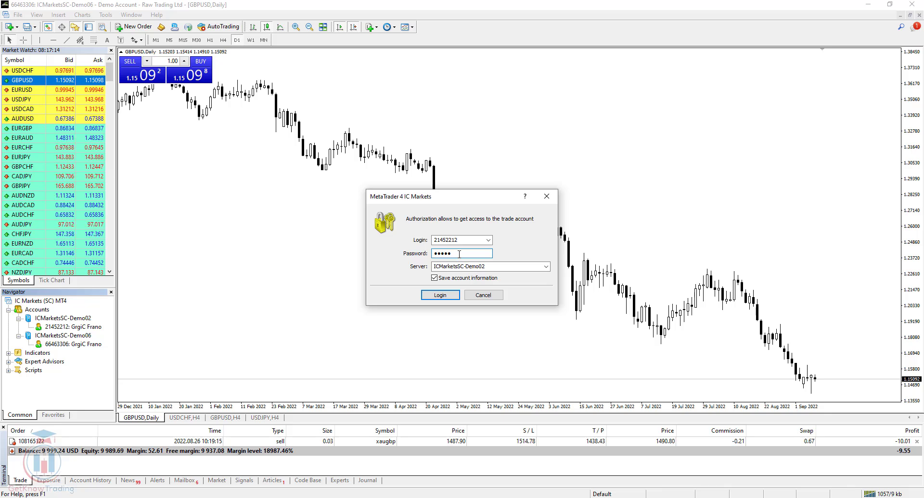
{"action": "left_click", "coordinate": [439, 295]}
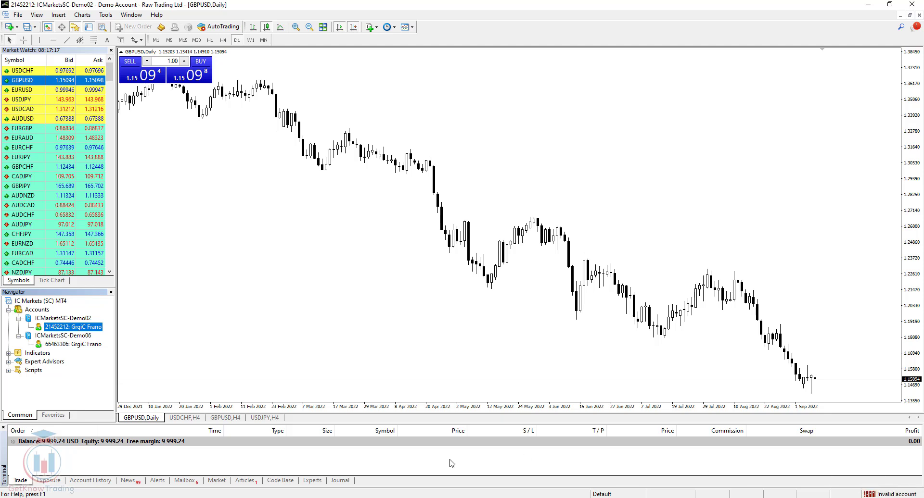
- Examine the latest login entry in the terminal's journal, and return to the trade list
{"action": "left_click", "coordinate": [349, 482]}
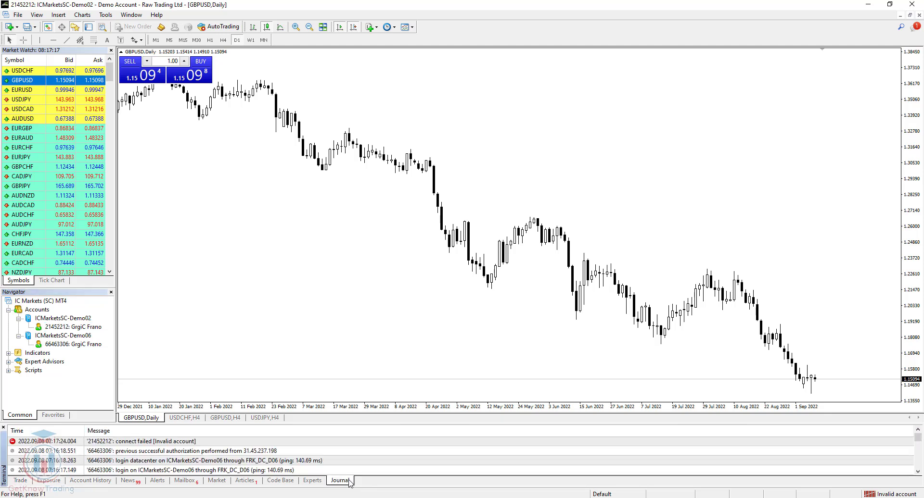
{"action": "left_click", "coordinate": [153, 442]}
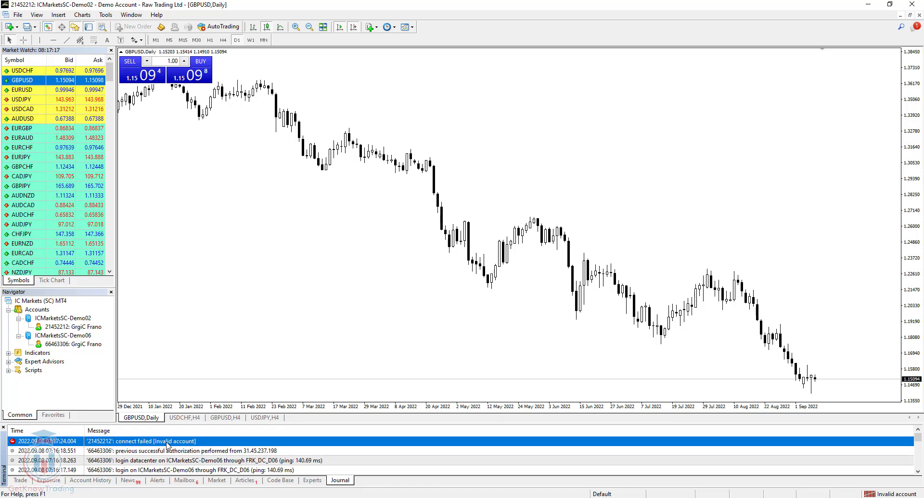
{"action": "left_click", "coordinate": [23, 480]}
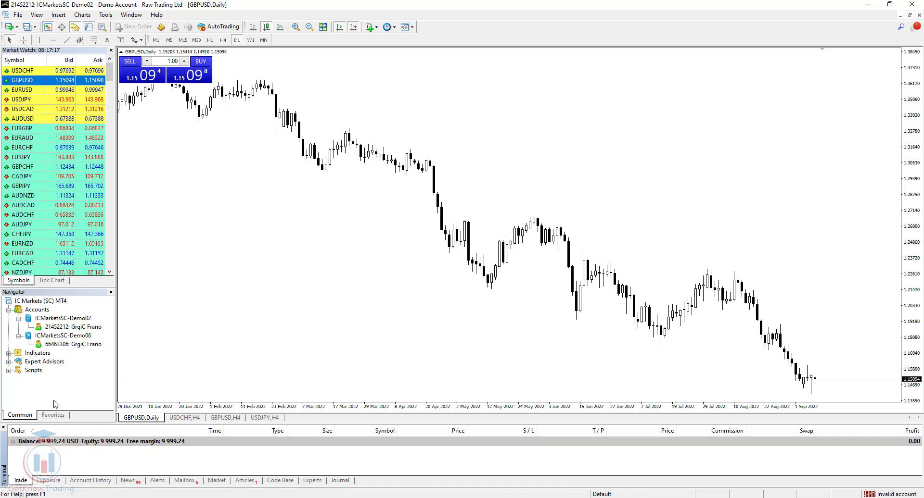
- Load EURUSD into the active daily chart while the ICMarketsSC-Demo02 account is selected
{"action": "left_click", "coordinate": [70, 329]}
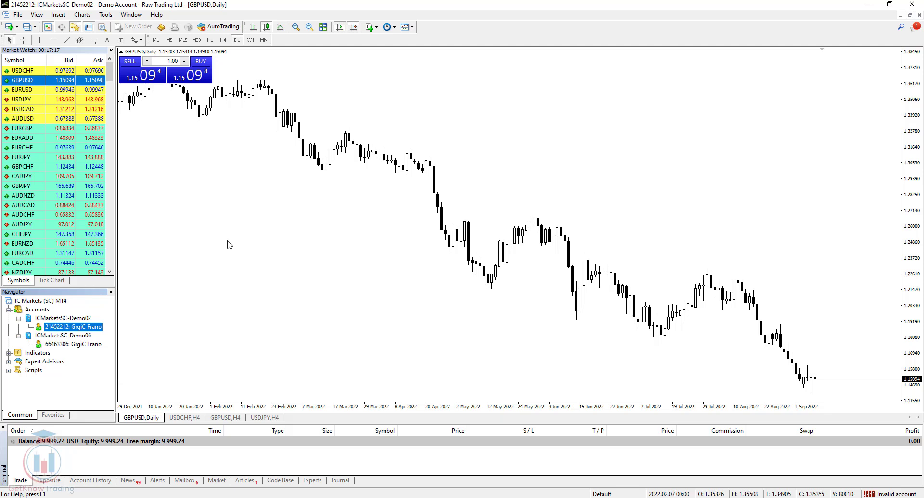
{"action": "left_click", "coordinate": [20, 94]}
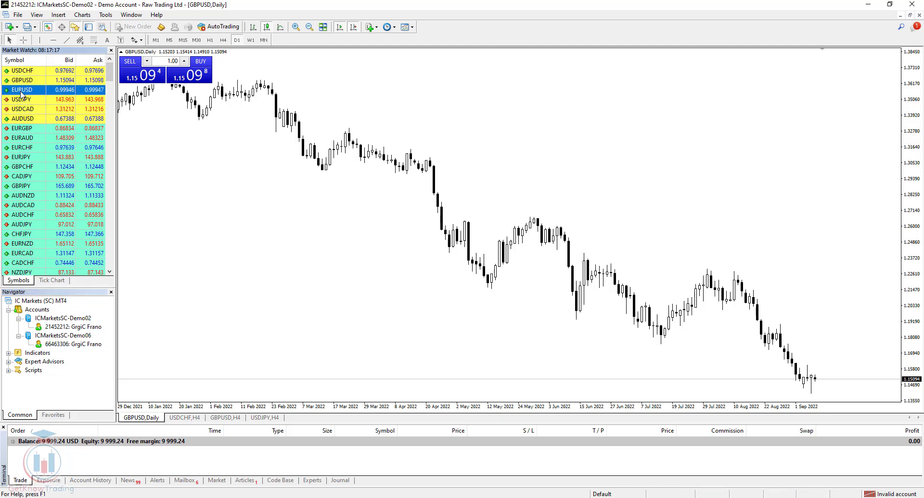
{"action": "left_click_drag", "start_coordinate": [21, 94], "coordinate": [301, 191]}
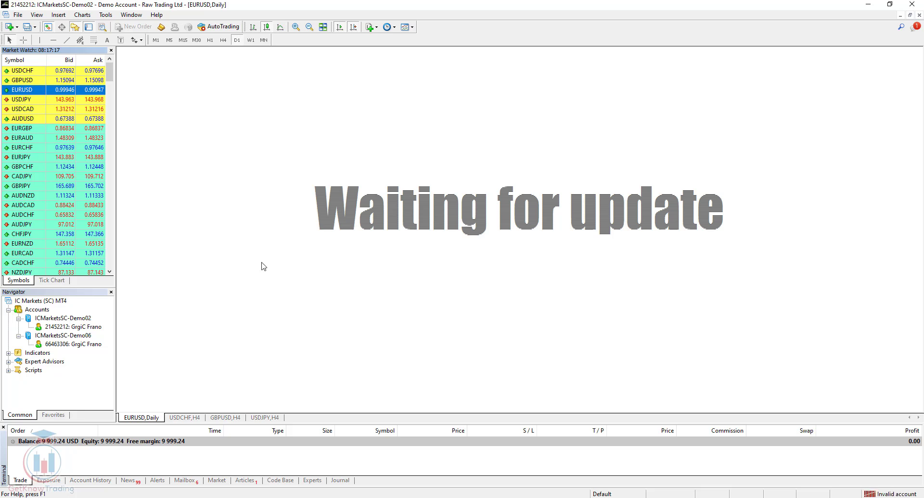
- Log back in to the ICMarketsSC-Demo06 account with its saved credentials
{"action": "left_click", "coordinate": [62, 328]}
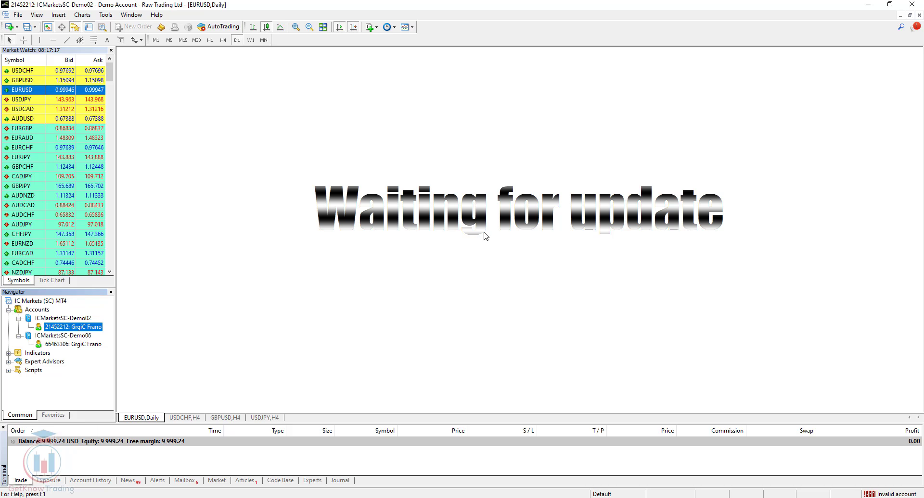
{"action": "double_click", "coordinate": [75, 345]}
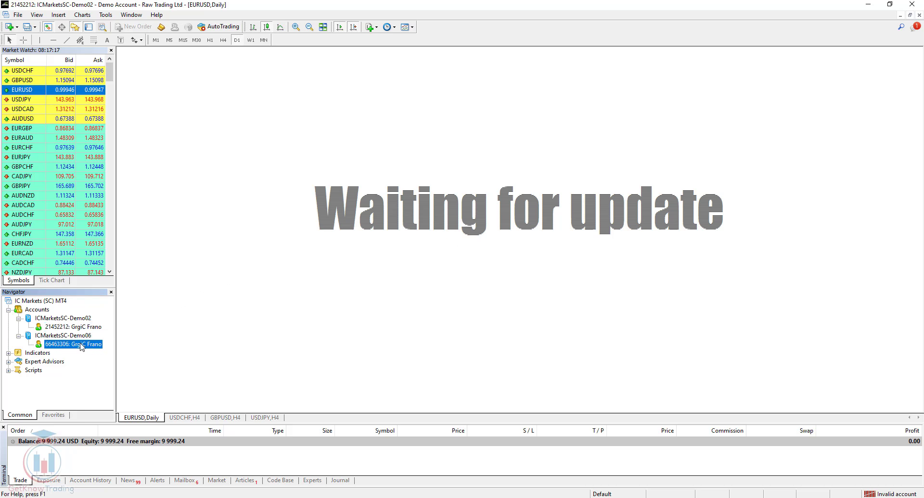
{"action": "left_click", "coordinate": [439, 295]}
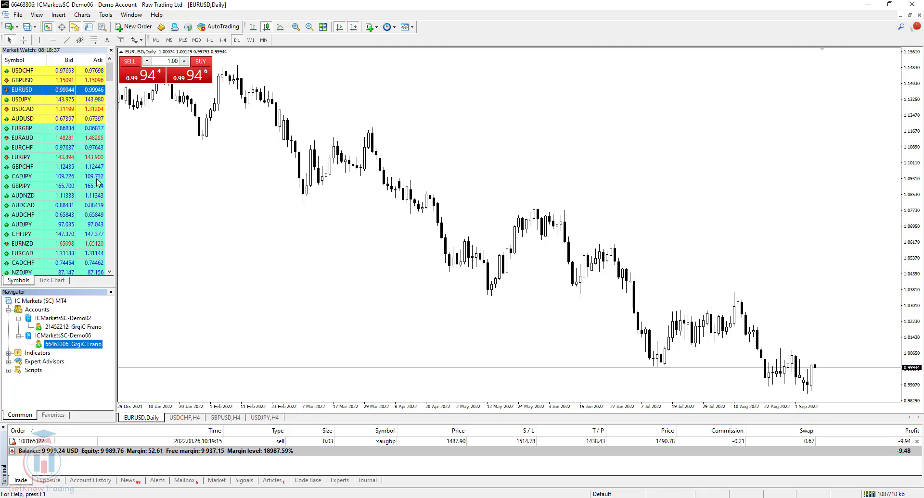
- Examine the Market Watch quotes of the futures symbols, such as WTI_V9 and Soybean_X9, and compare them with the crypto pairs
{"action": "left_click_drag", "start_coordinate": [111, 72], "coordinate": [111, 133]}
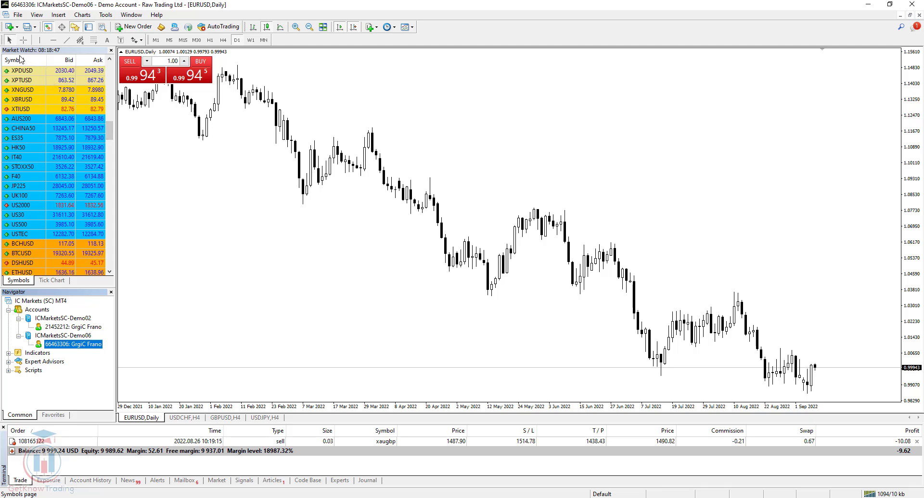
{"action": "left_click_drag", "start_coordinate": [107, 130], "coordinate": [105, 150]}
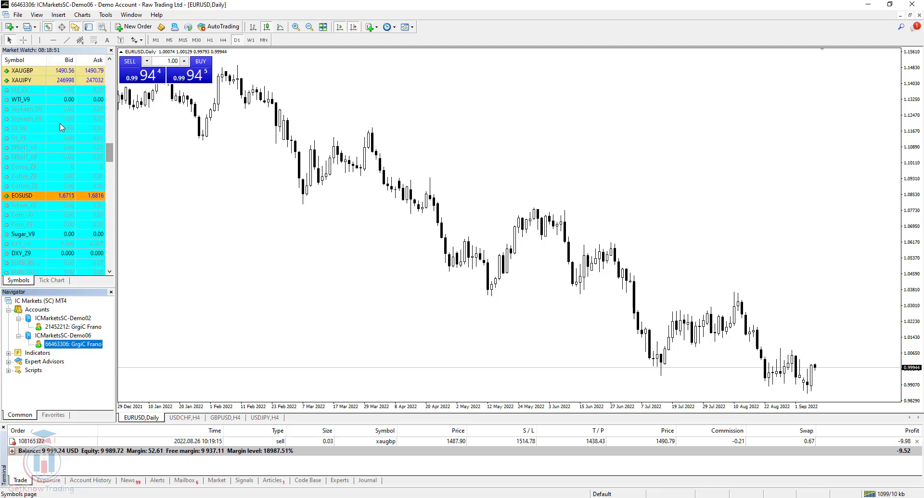
{"action": "left_click", "coordinate": [31, 110]}
{"action": "left_click", "coordinate": [30, 119]}
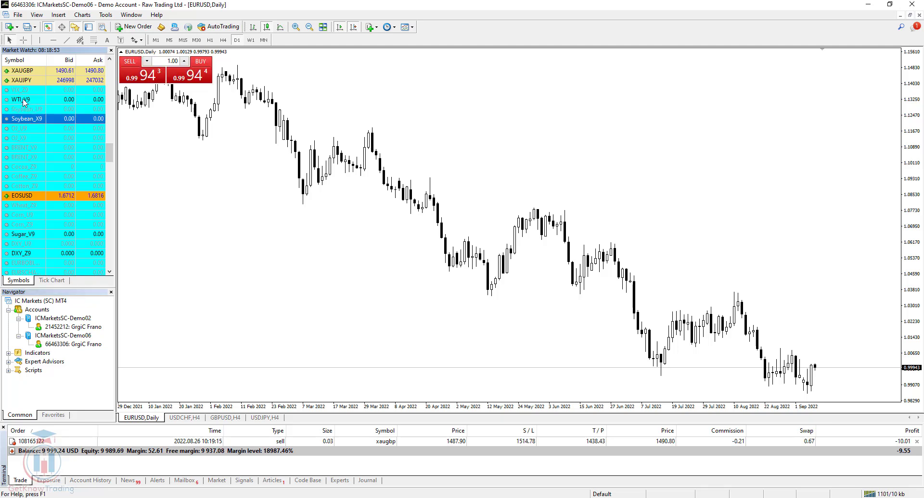
{"action": "left_click", "coordinate": [25, 100]}
{"action": "scroll", "coordinate": [36, 119], "scroll_direction": "up", "scroll_amount": 4}
{"action": "left_click", "coordinate": [29, 139]}
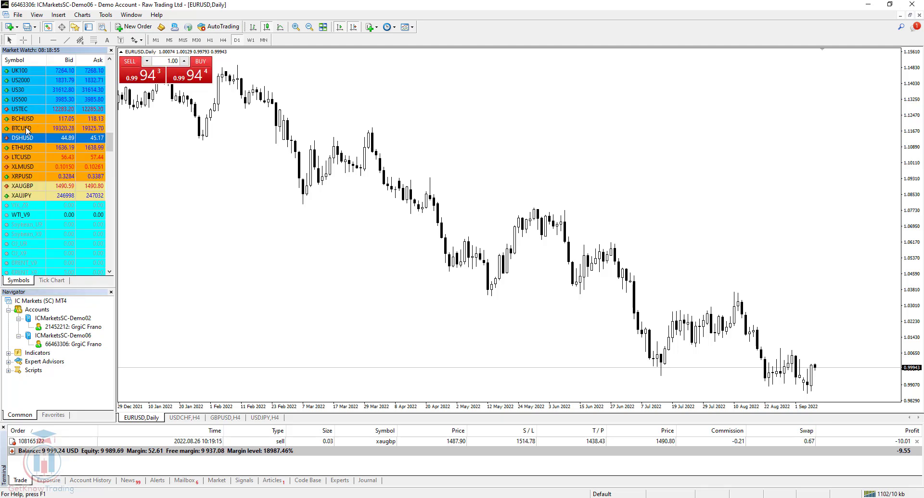
{"action": "left_click", "coordinate": [28, 128]}
{"action": "left_click", "coordinate": [26, 119]}
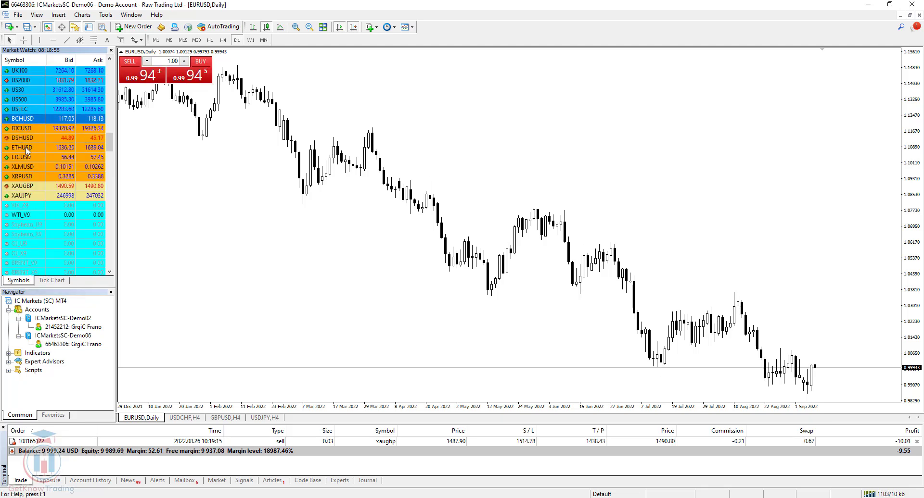
- Load the Soybean_X9 future into the active daily chart, and replace it with BRENT_V9
{"action": "left_click", "coordinate": [24, 224]}
{"action": "left_click", "coordinate": [27, 234]}
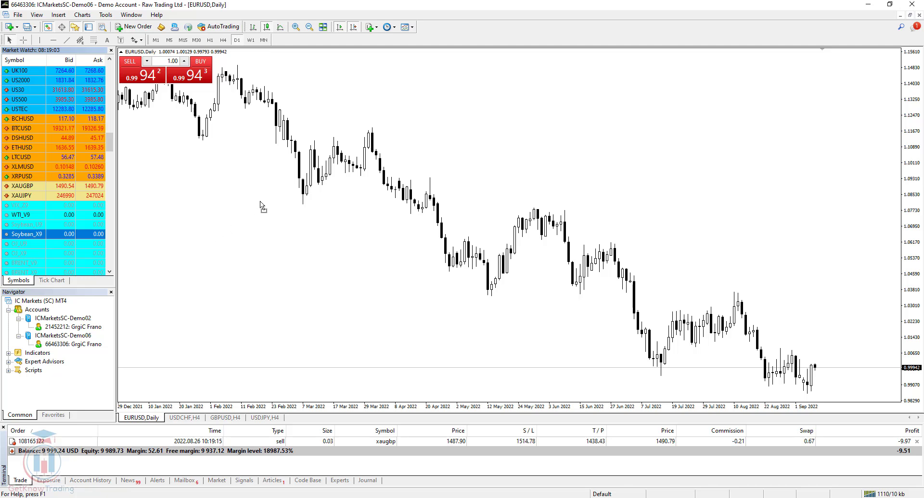
{"action": "left_click_drag", "start_coordinate": [260, 205], "coordinate": [260, 204]}
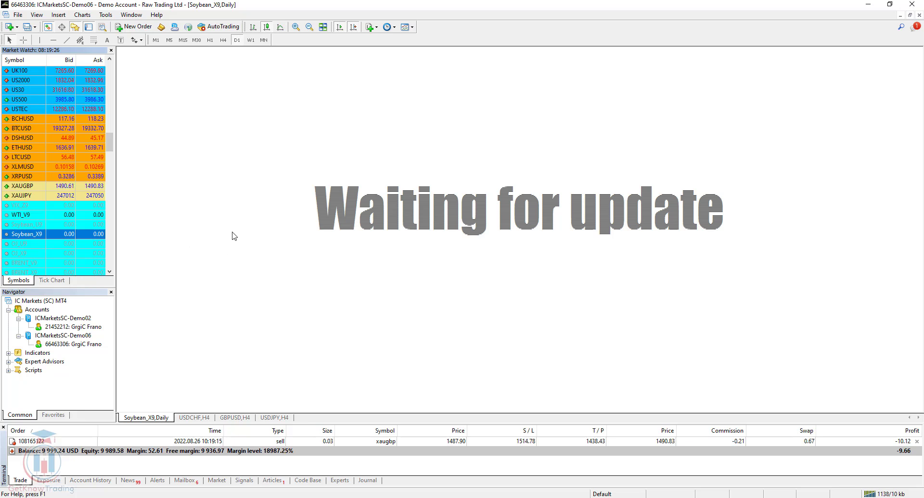
{"action": "left_click_drag", "start_coordinate": [22, 263], "coordinate": [204, 177]}
- Load the Soybean_U9 future into the active daily chart in place of BRENT_V9
{"action": "left_click", "coordinate": [28, 225]}
{"action": "left_click", "coordinate": [28, 235]}
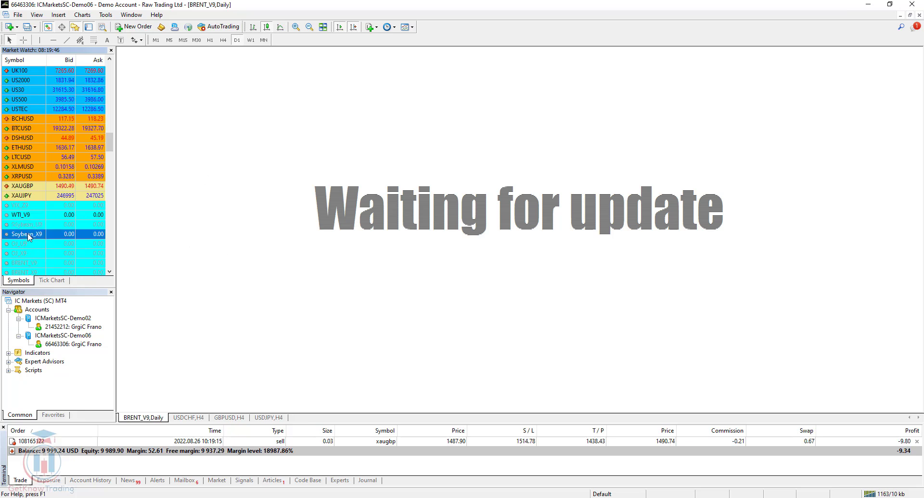
{"action": "left_click", "coordinate": [26, 244]}
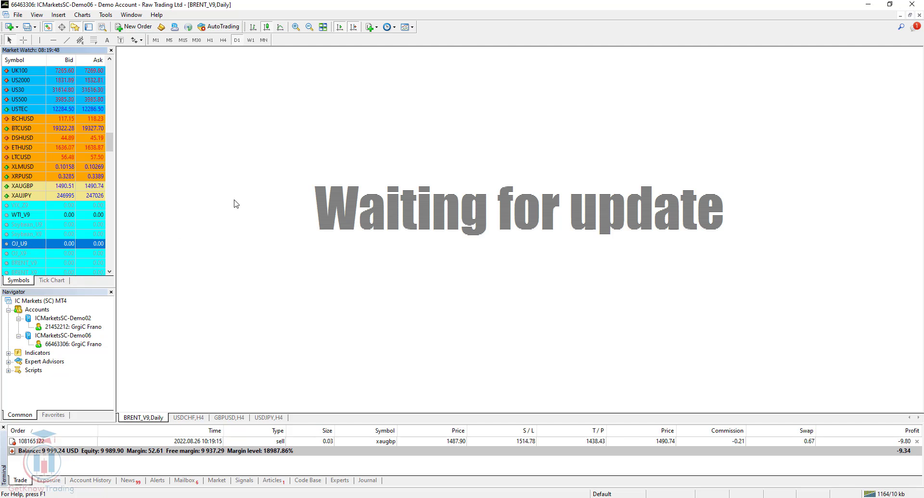
{"action": "left_click", "coordinate": [32, 235]}
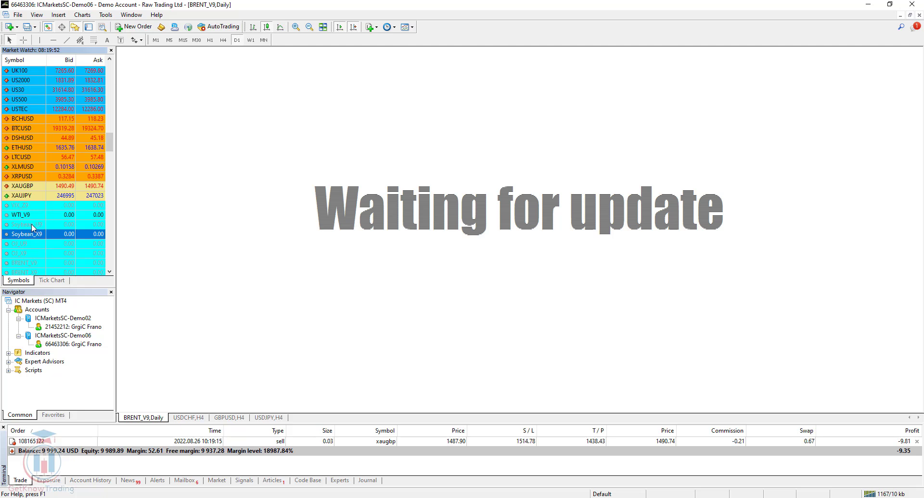
{"action": "left_click", "coordinate": [27, 225]}
{"action": "left_click_drag", "start_coordinate": [26, 228], "coordinate": [194, 210]}
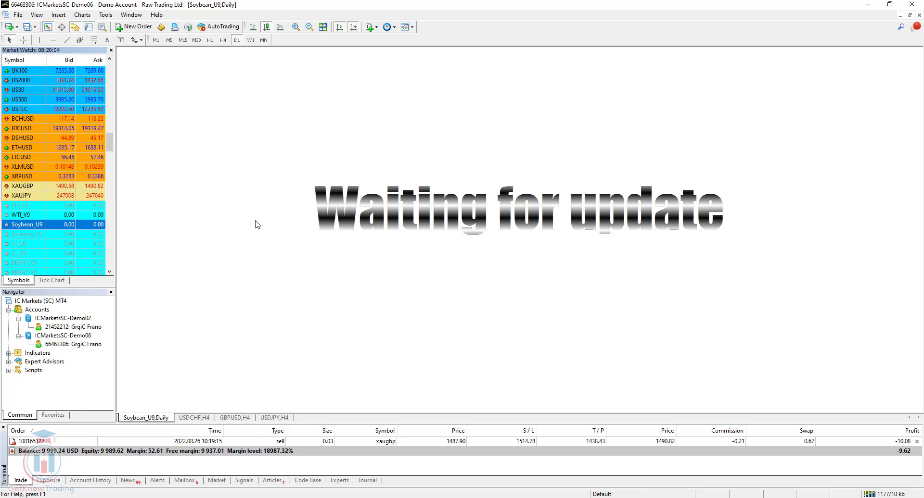
- Load XRPUSD into the active daily chart in place of the Soybean_U9 future
{"action": "left_click", "coordinate": [40, 234]}
{"action": "left_click", "coordinate": [29, 219]}
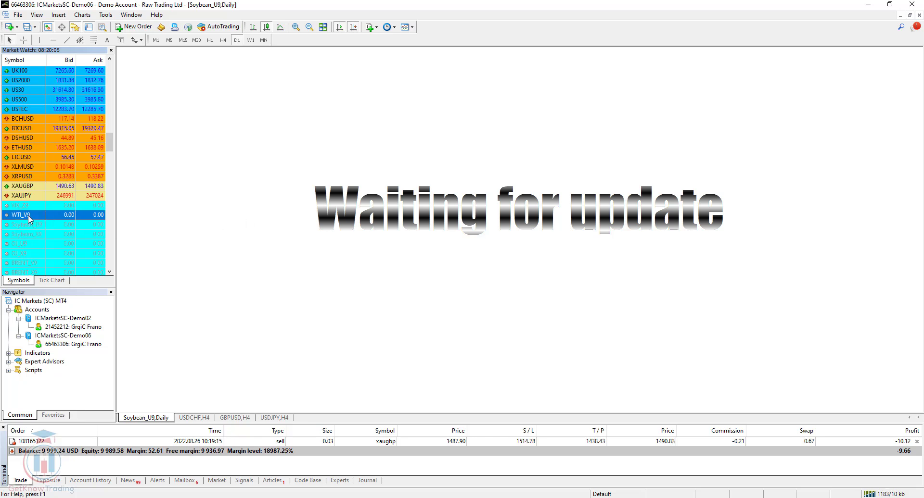
{"action": "left_click", "coordinate": [22, 176]}
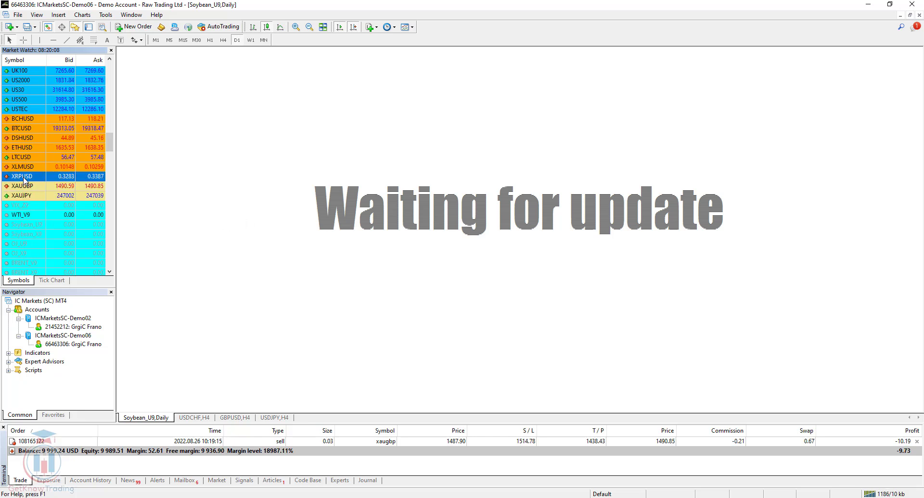
{"action": "left_click_drag", "start_coordinate": [21, 176], "coordinate": [251, 171]}
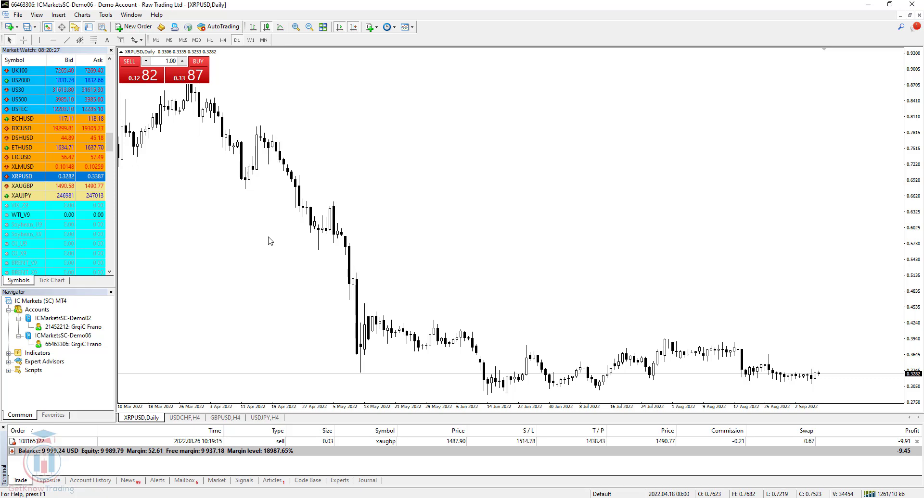
- Show the Strategy Tester below the terminal
{"action": "left_click", "coordinate": [37, 15]}
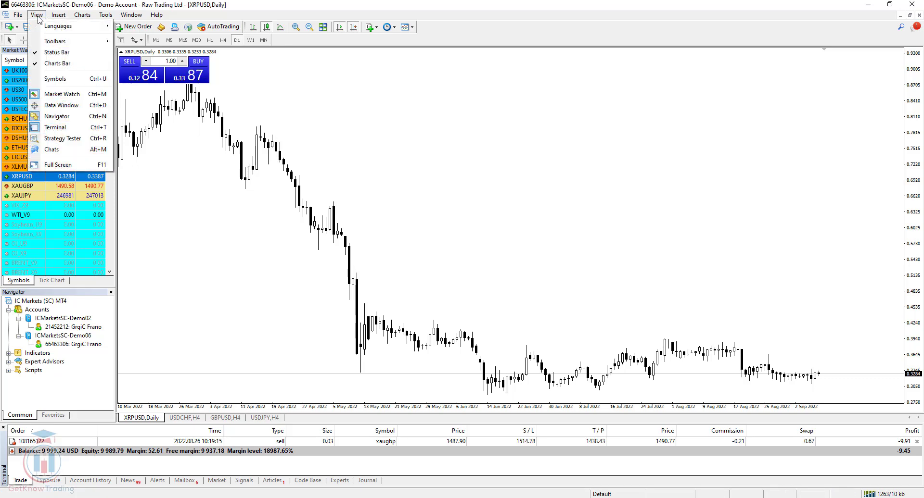
{"action": "left_click", "coordinate": [62, 139]}
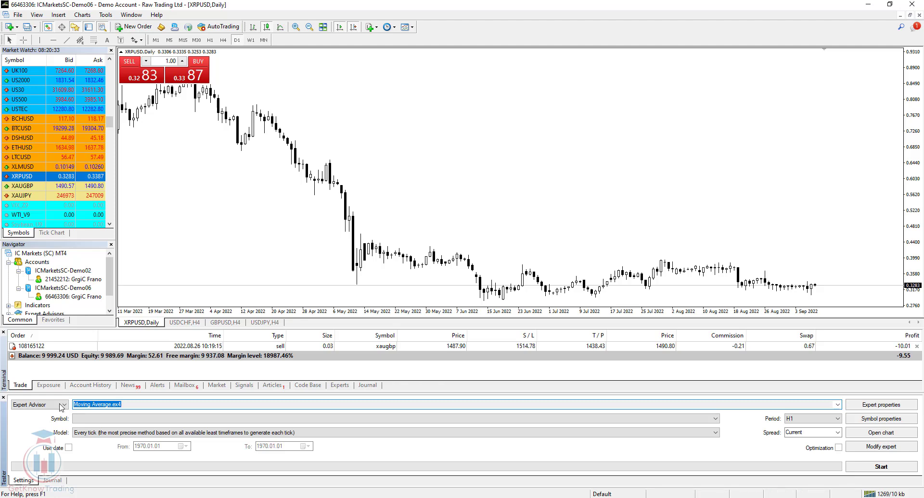
- Enable AutoTrading and attach the MACD Sample expert advisor to the XRPUSD daily chart
{"action": "left_click", "coordinate": [184, 240]}
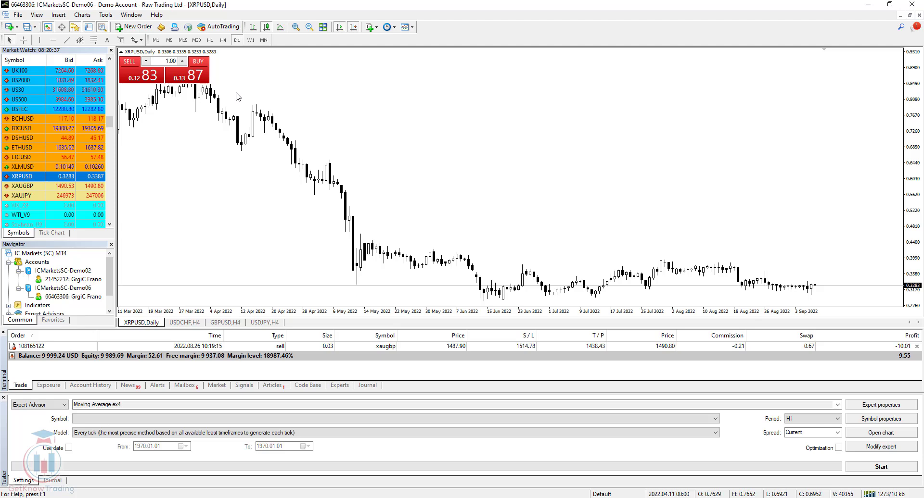
{"action": "left_click", "coordinate": [219, 28]}
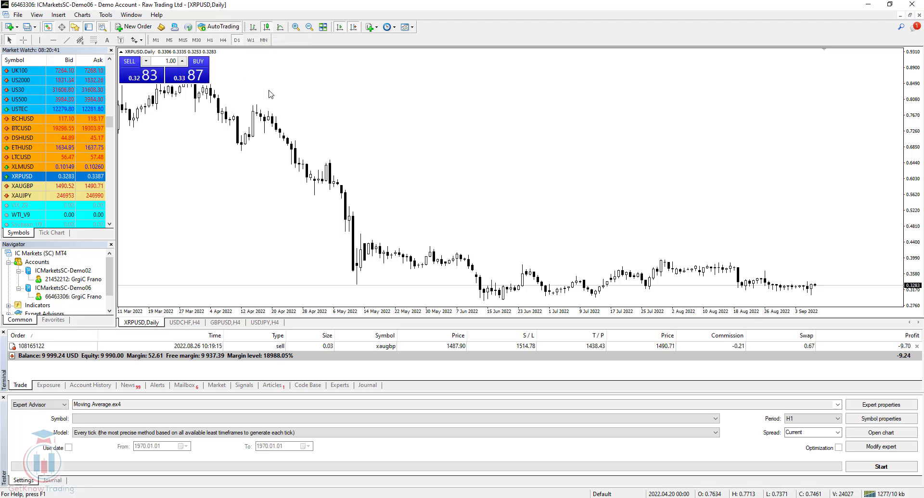
{"action": "scroll", "coordinate": [40, 270], "scroll_direction": "down", "scroll_amount": 1}
{"action": "left_click", "coordinate": [8, 297]}
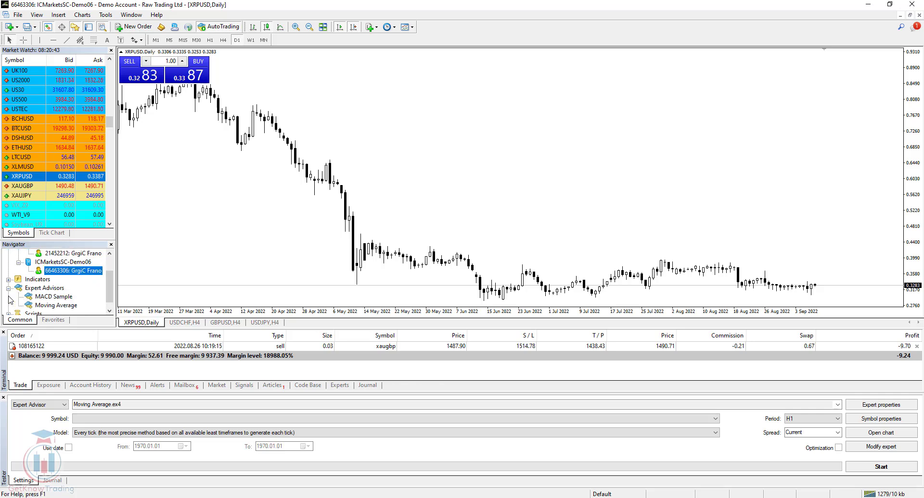
{"action": "left_click", "coordinate": [53, 297]}
{"action": "left_click_drag", "start_coordinate": [359, 237], "coordinate": [434, 171]}
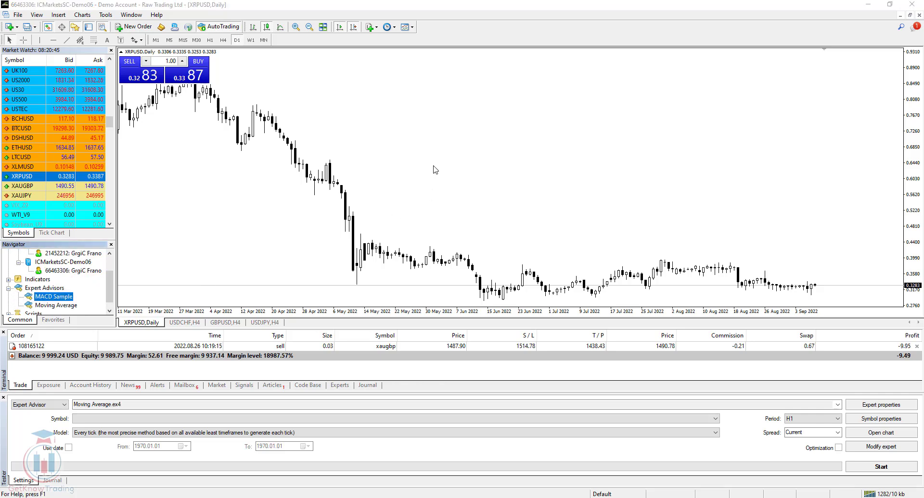
{"action": "left_click", "coordinate": [444, 268]}
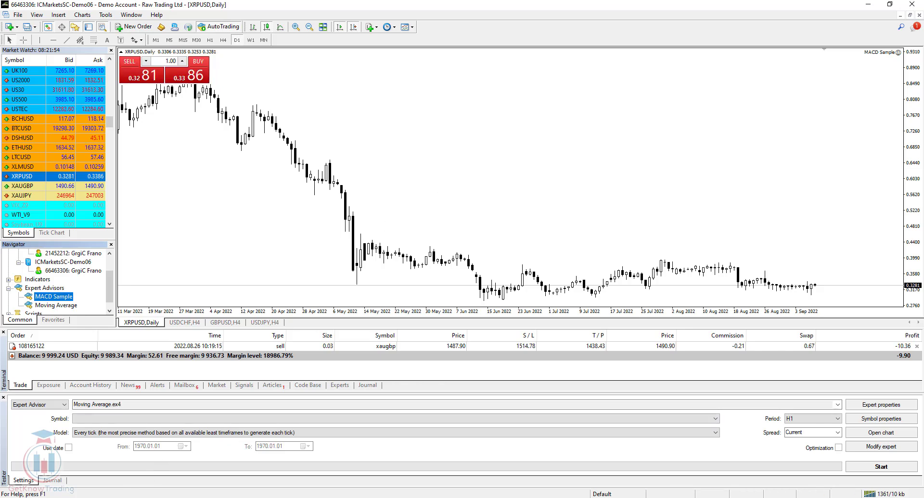
- Switch to Windows Task Manager, examine the memory use of Google Chrome and MetaTrader (32 bit), and close it
{"action": "type", "text": "task"}
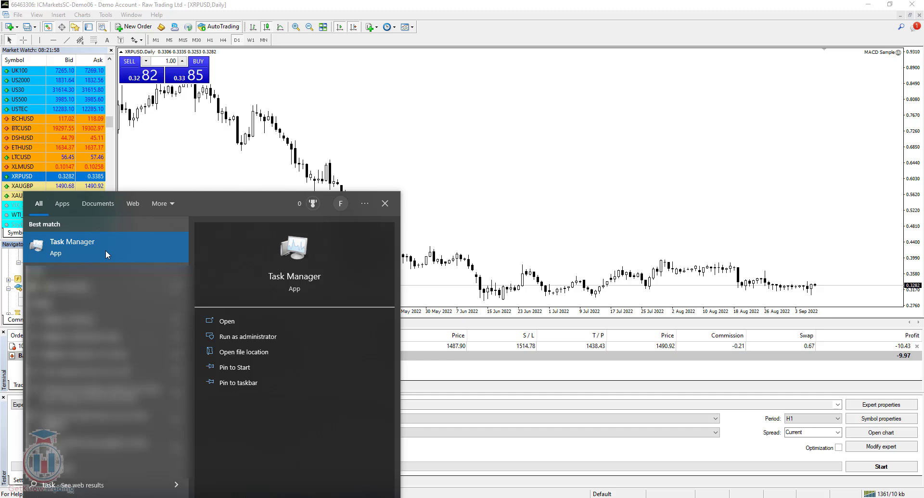
{"action": "left_click", "coordinate": [104, 251]}
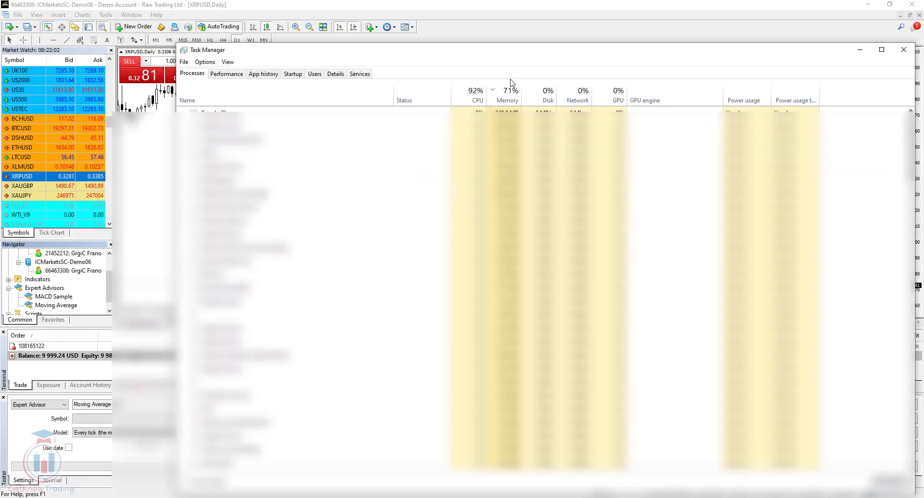
{"action": "left_click_drag", "start_coordinate": [503, 57], "coordinate": [439, 46]}
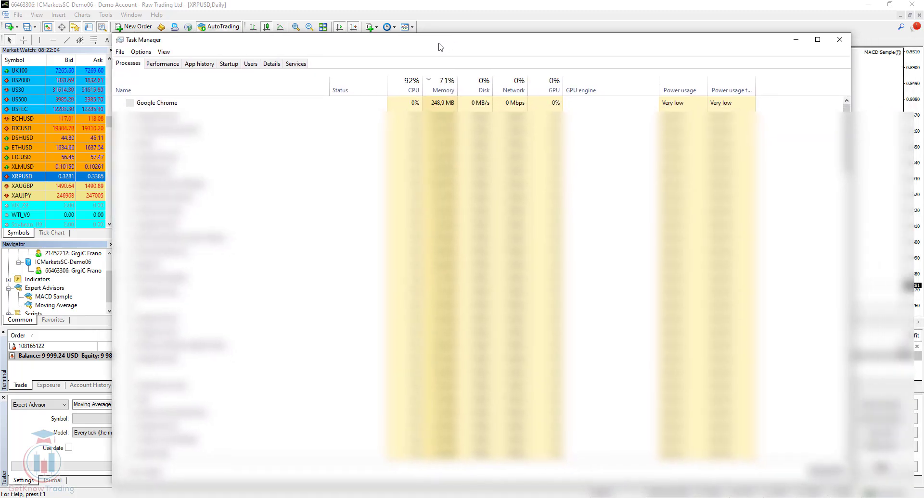
{"action": "left_click", "coordinate": [229, 107]}
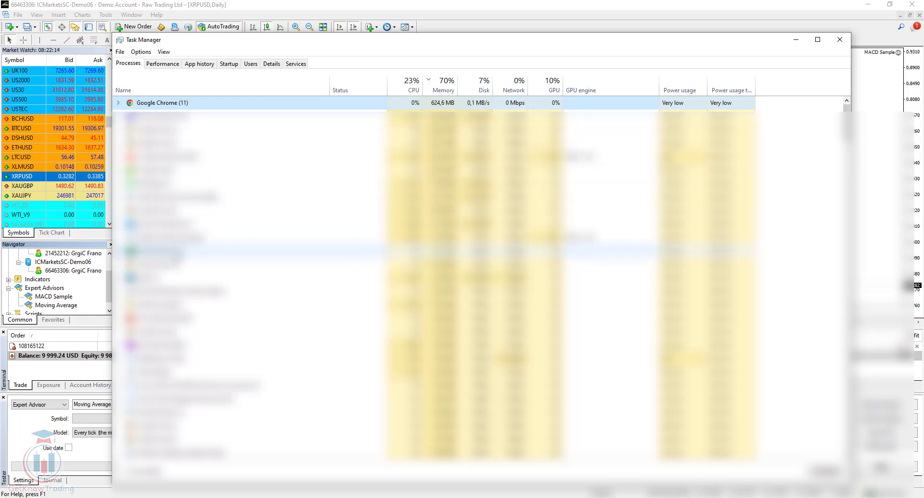
{"action": "left_click", "coordinate": [173, 357]}
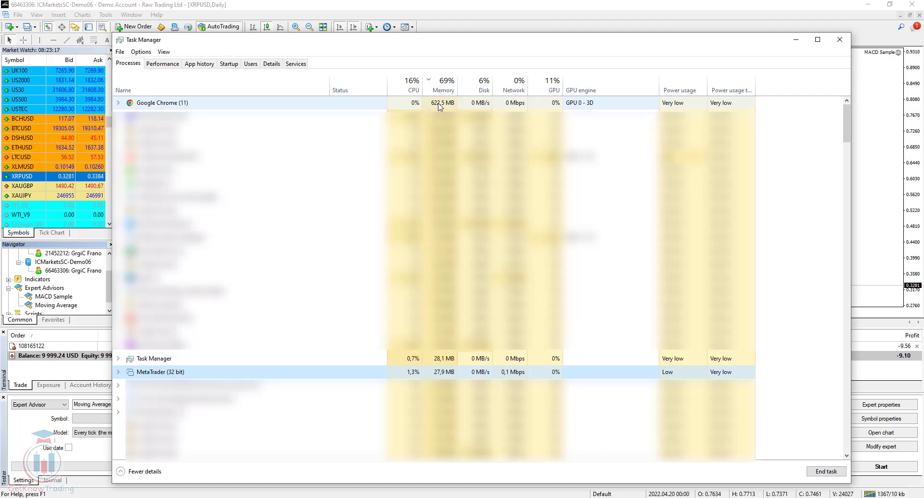
{"action": "left_click", "coordinate": [839, 40]}
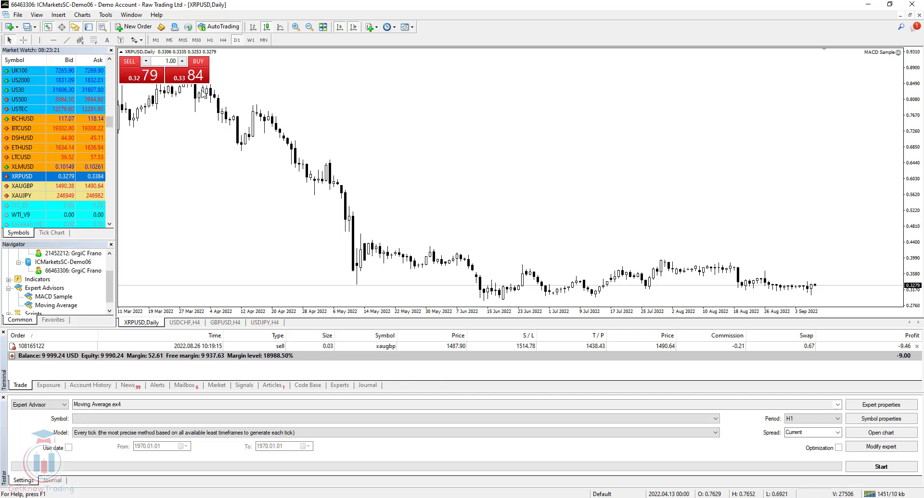
- Hide the Strategy Tester from the terminal layout
{"action": "left_click", "coordinate": [37, 14]}
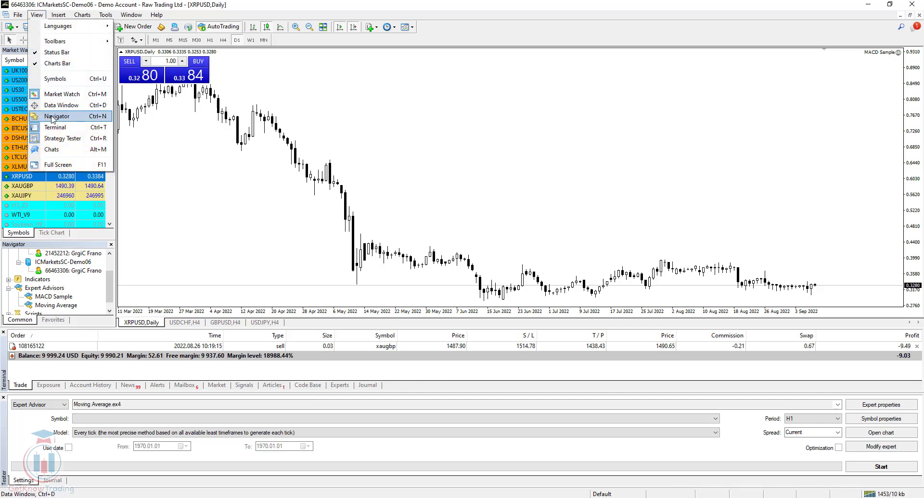
{"action": "left_click", "coordinate": [63, 138]}
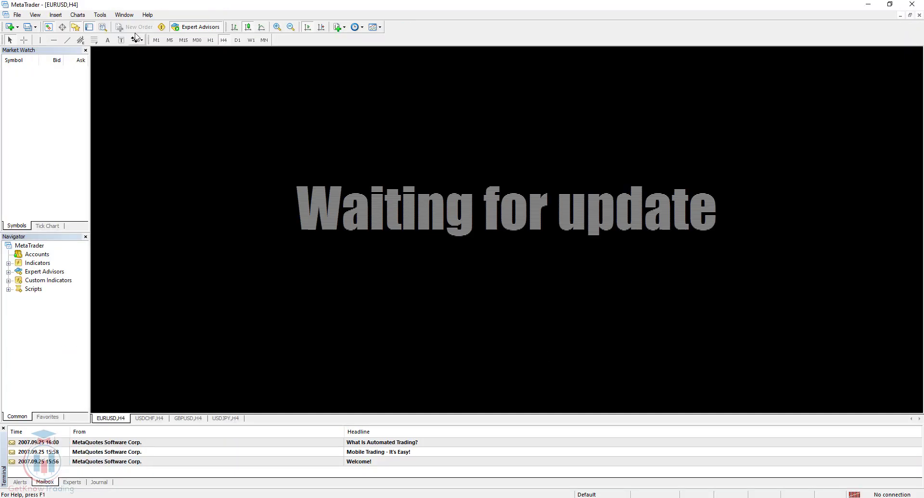
- Check the version and build of the outdated MetaTrader installation in its program information, and close the dialog
{"action": "left_click", "coordinate": [147, 15]}
{"action": "left_click", "coordinate": [164, 52]}
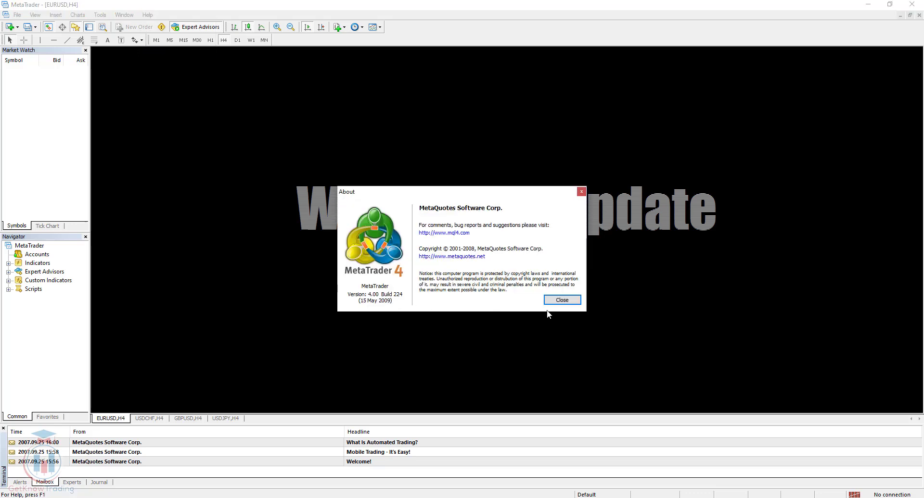
{"action": "left_click", "coordinate": [558, 300]}
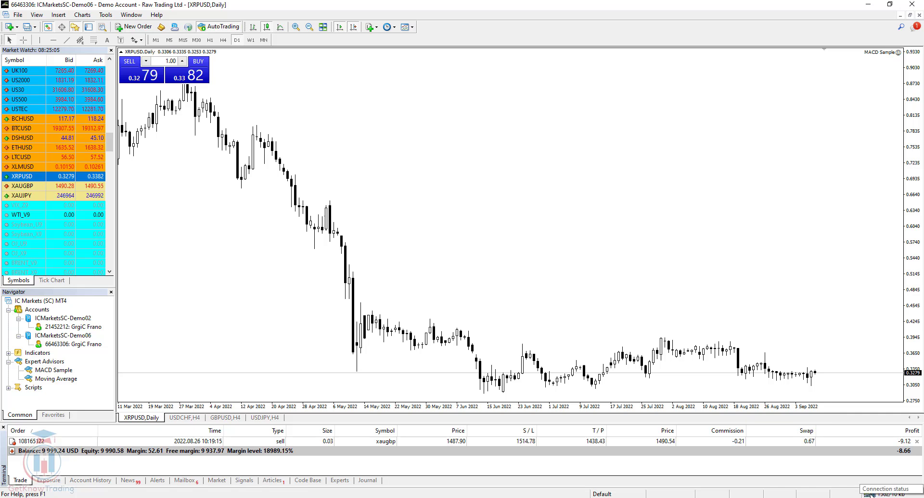
- Examine the two demo accounts in the Navigator and the active EURUSD and EURJPY symbols in the Market Watch
{"action": "left_click", "coordinate": [92, 328]}
{"action": "left_click", "coordinate": [91, 344]}
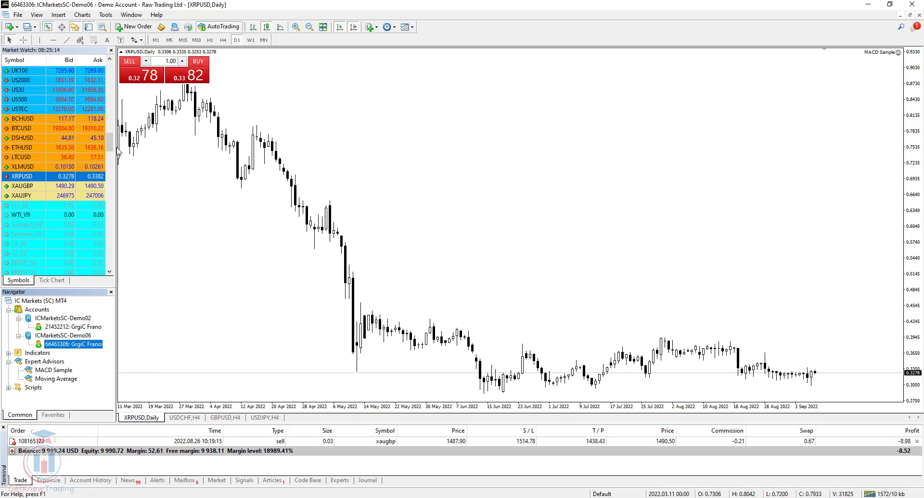
{"action": "left_click_drag", "start_coordinate": [110, 150], "coordinate": [110, 79]}
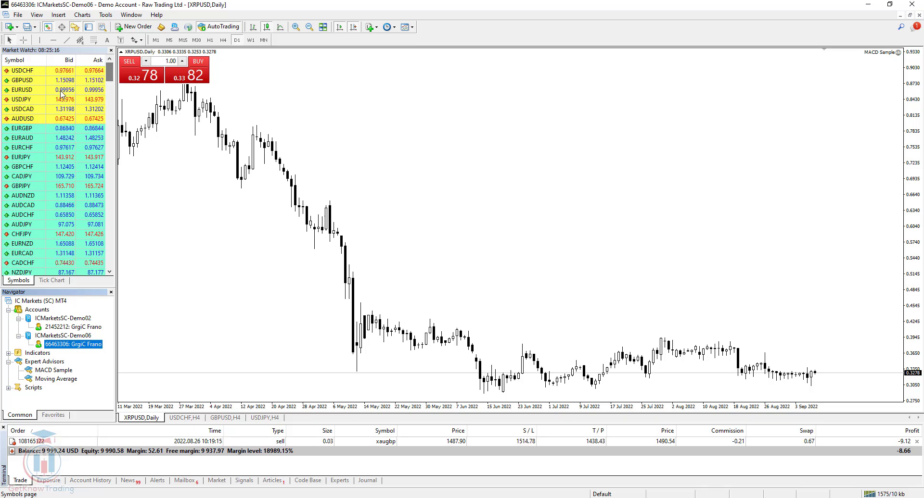
{"action": "left_click", "coordinate": [44, 90]}
{"action": "left_click", "coordinate": [41, 157]}
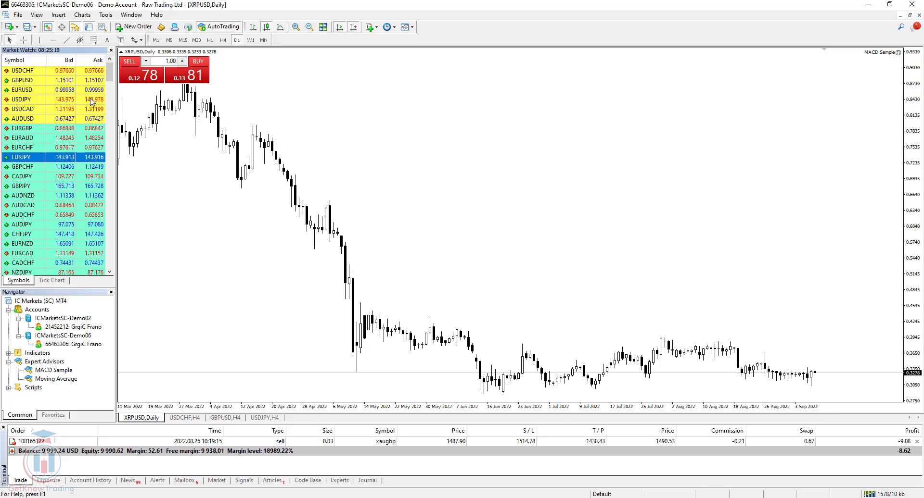
- Load the inactive EURSCHA… symbol from the Market Watch into the XRPUSD daily chart
{"action": "left_click_drag", "start_coordinate": [111, 73], "coordinate": [110, 181]}
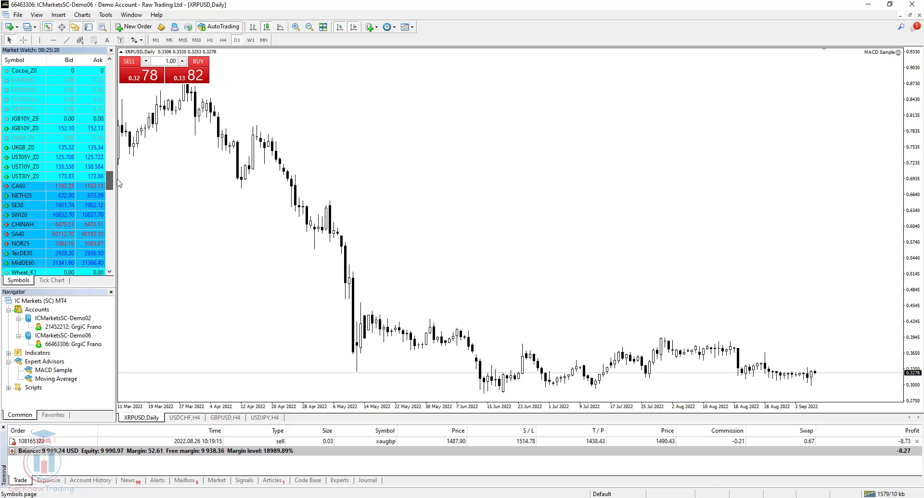
{"action": "left_click", "coordinate": [24, 99]}
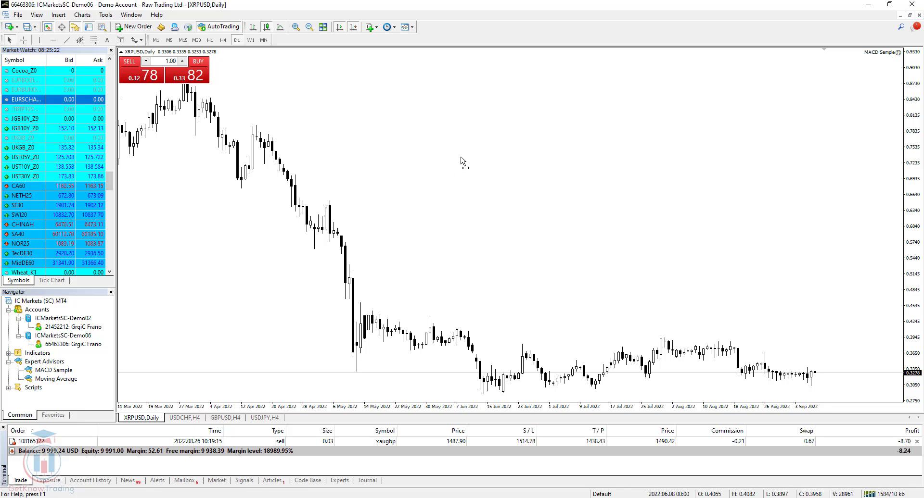